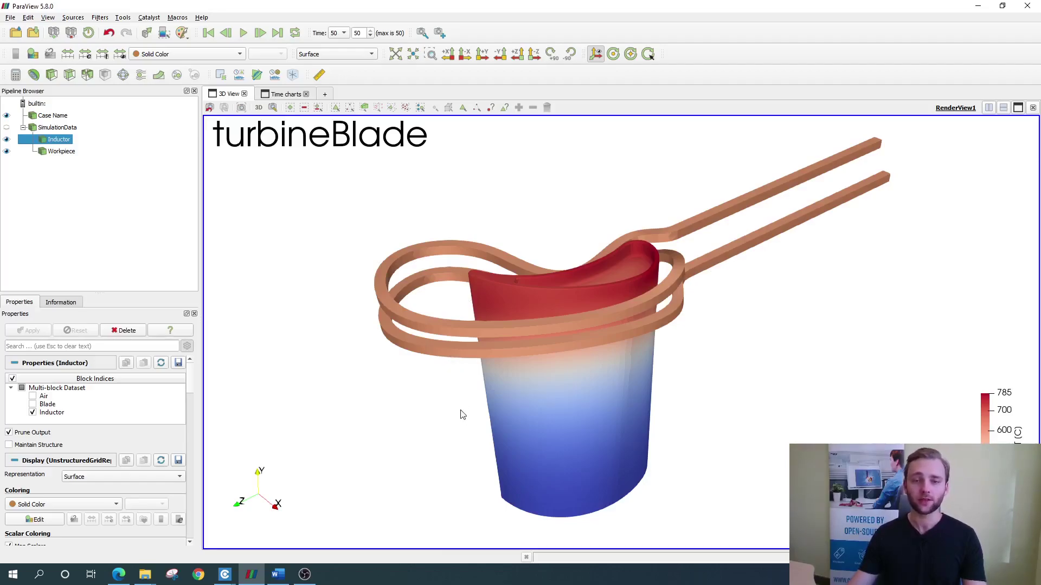
# Hide the Inductor coil so only the temperature-coloured Workpiece blade stays visible
pyautogui.moveTo(654, 319); pyautogui.dragTo(618, 354)
pyautogui.scroll(2, 618, 354)
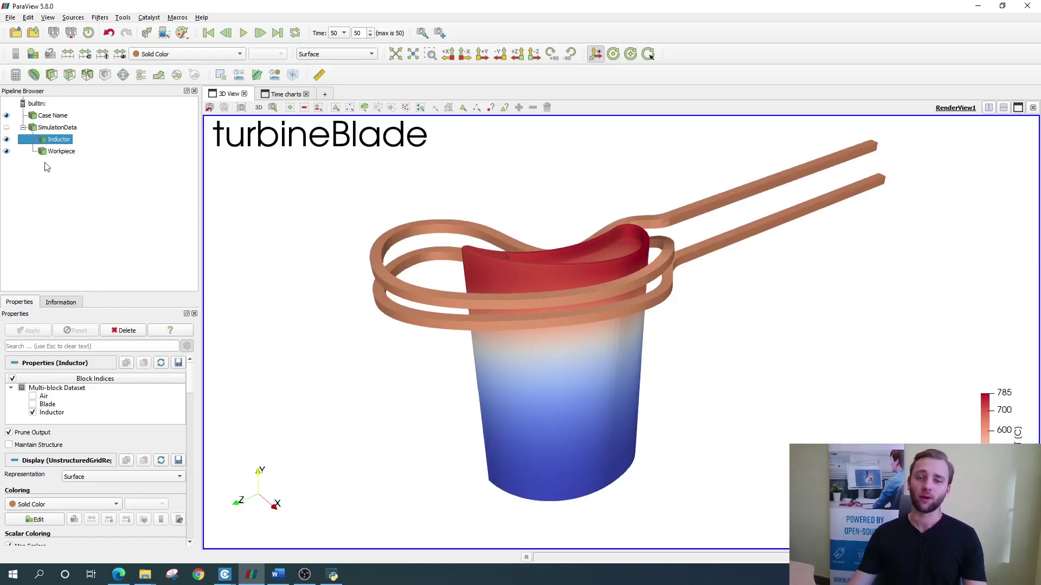
pyautogui.click(20, 152)
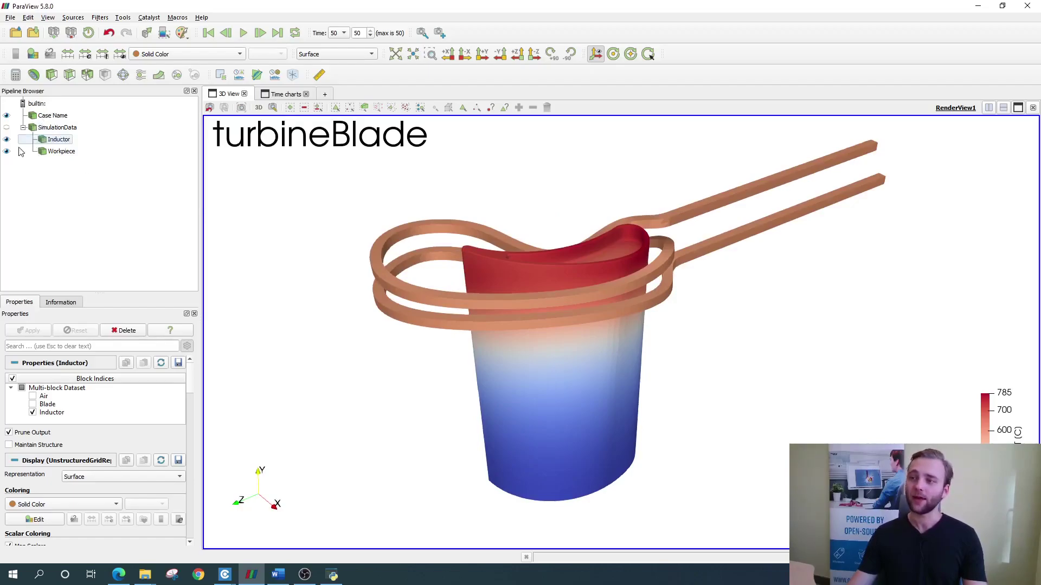
pyautogui.click(6, 139)
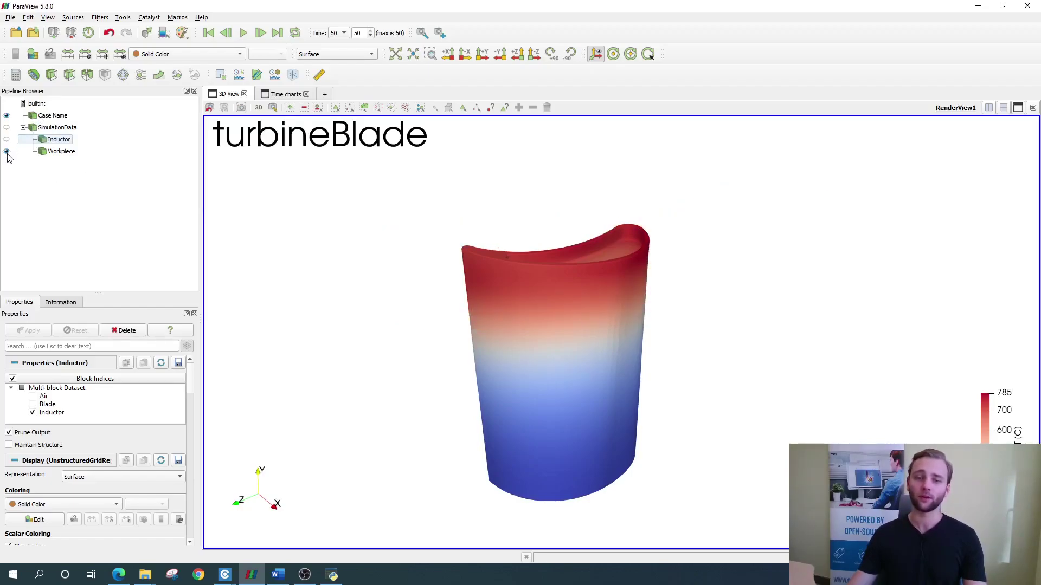
pyautogui.click(6, 152)
pyautogui.click(7, 140)
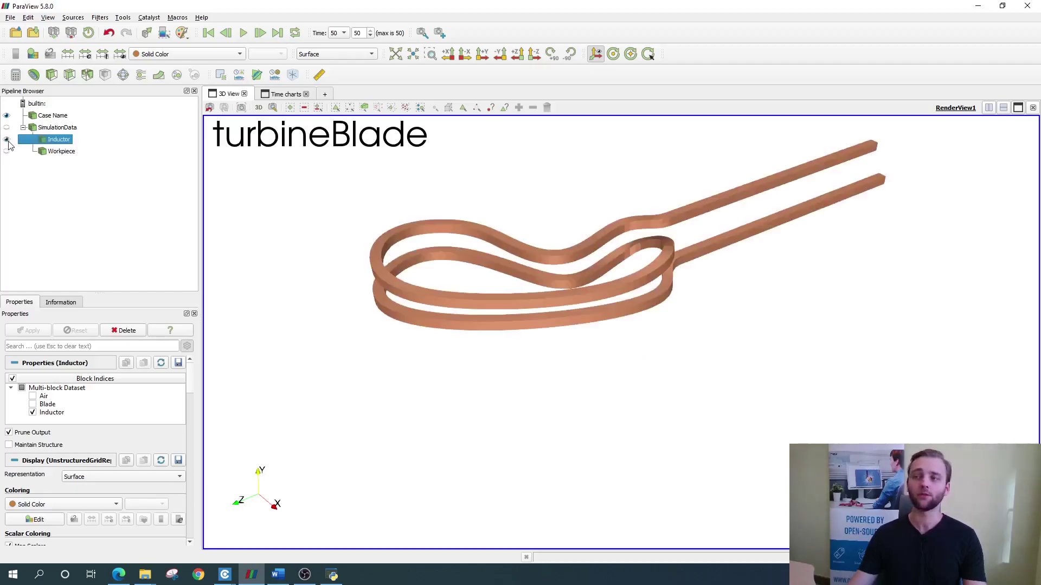
pyautogui.click(7, 140)
pyautogui.click(6, 152)
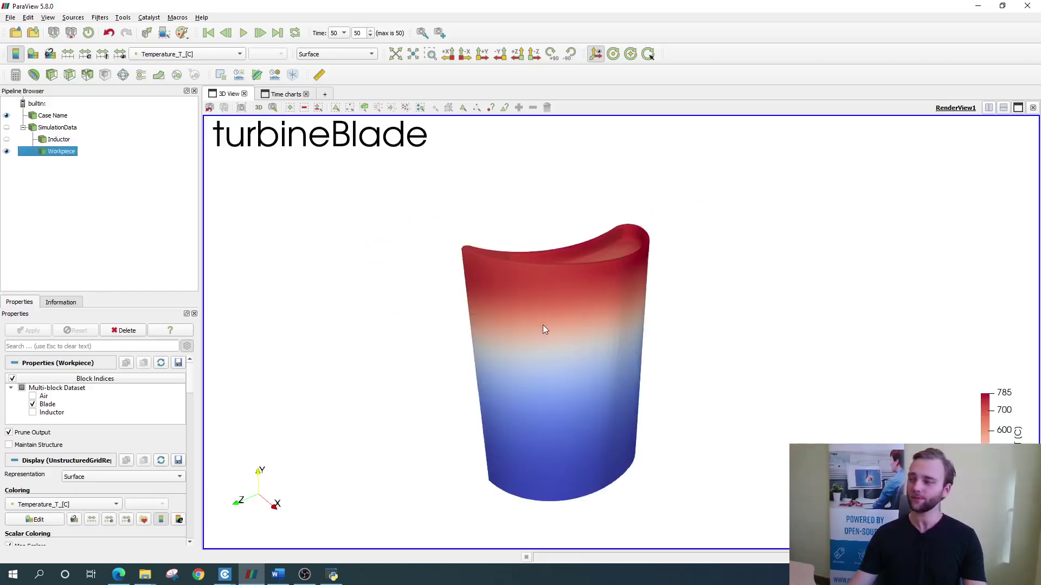
# Move the Temperature_T_[C] colour legend up beside the blade and list the colouring arrays
pyautogui.moveTo(545, 329); pyautogui.dragTo(548, 323)
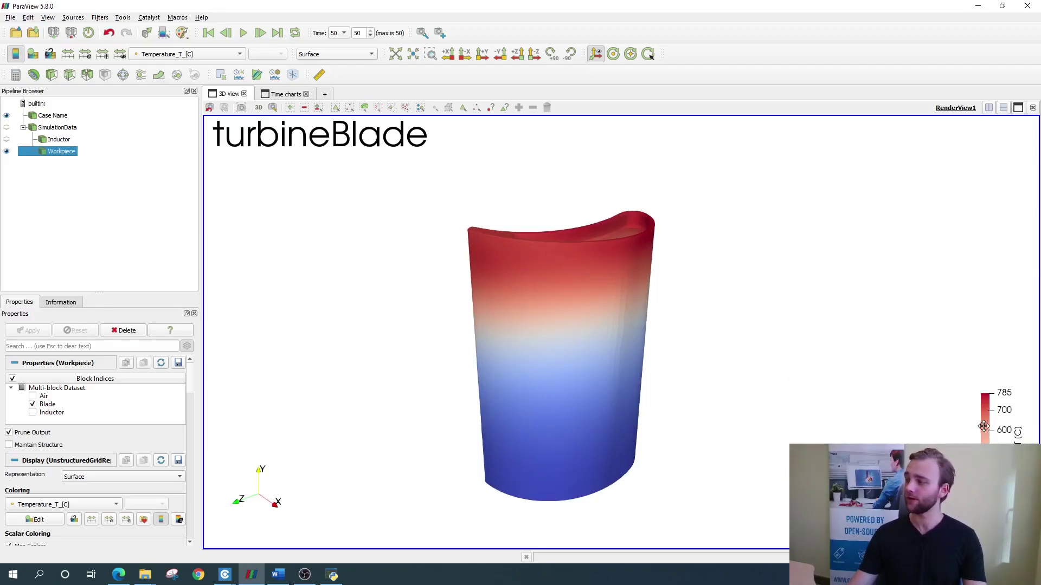
pyautogui.moveTo(983, 427); pyautogui.dragTo(837, 378)
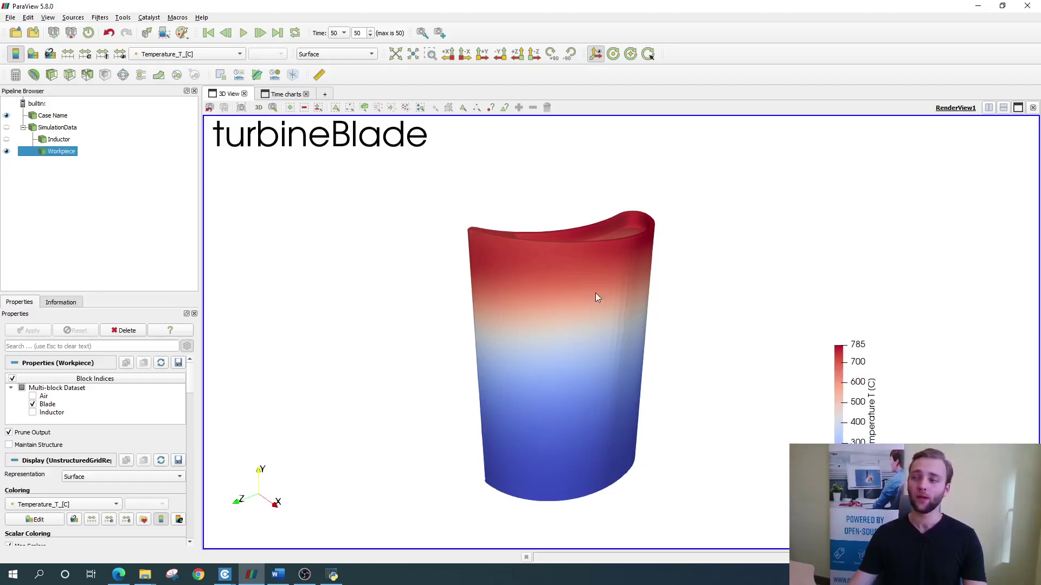
pyautogui.click(212, 57)
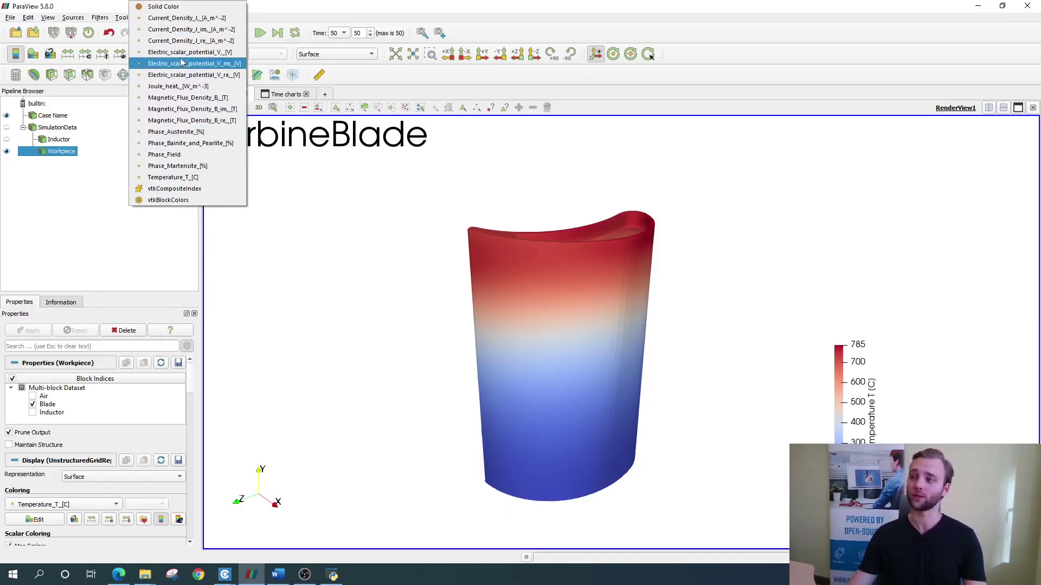
# Briefly colour by Current_Density_J, then play the simulation through to time step 50
pyautogui.click(190, 18)
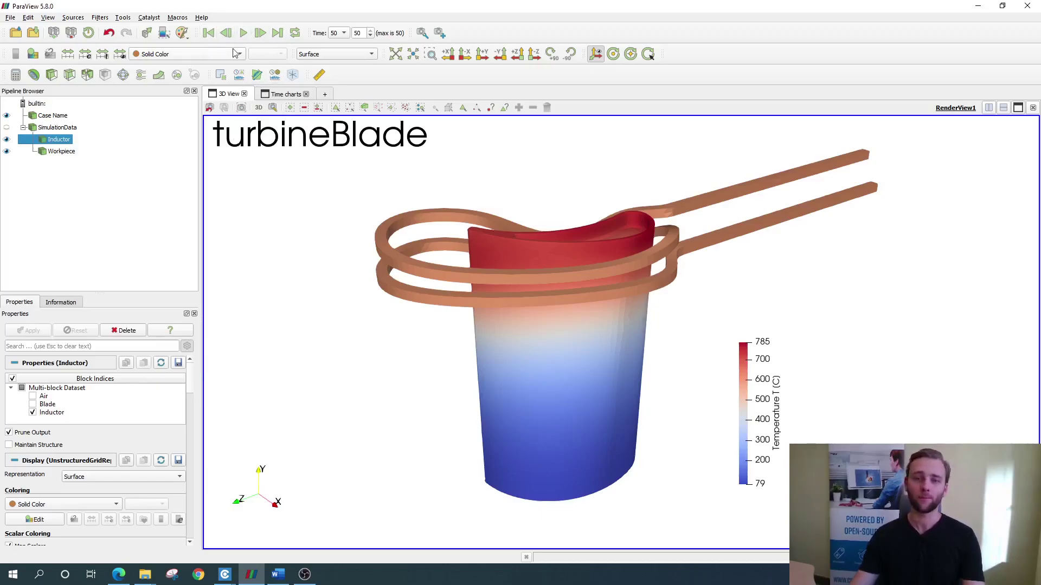
pyautogui.click(244, 34)
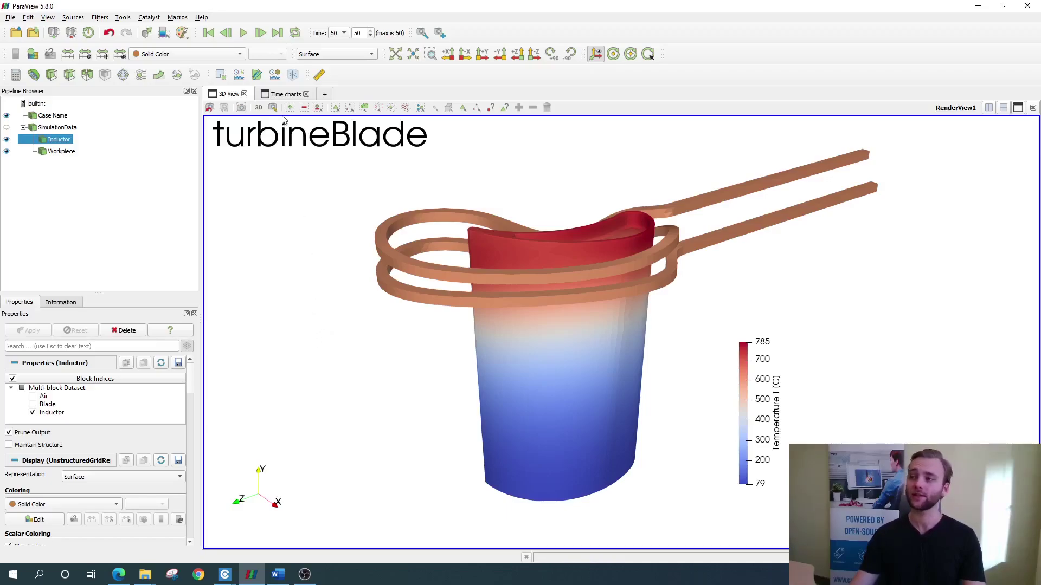
pyautogui.click(284, 95)
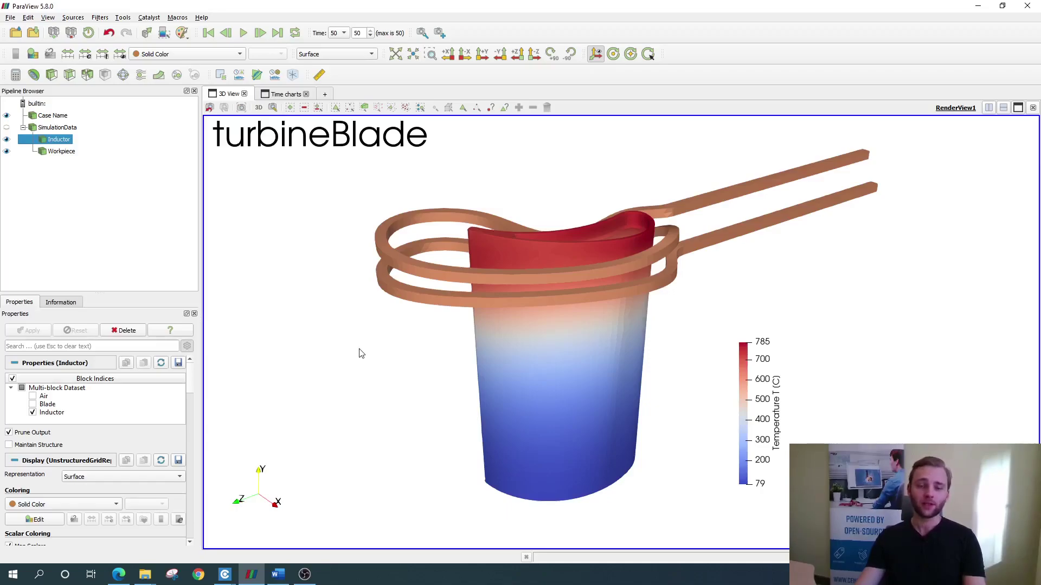
pyautogui.moveTo(542, 334); pyautogui.dragTo(564, 350)
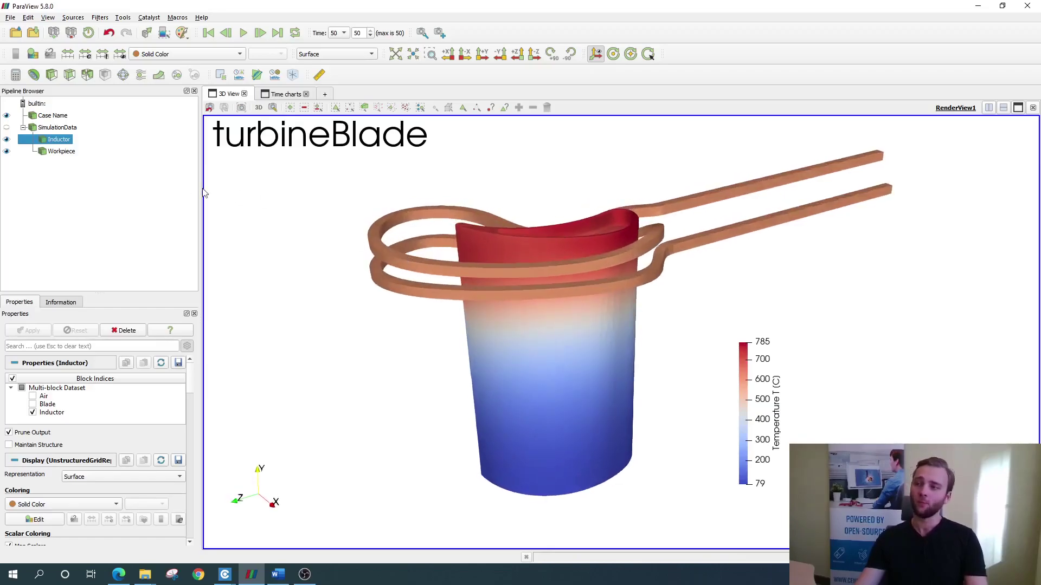
# With the Inductor hidden, clip the Workpiece blade using a Z-normal plane
pyautogui.click(7, 139)
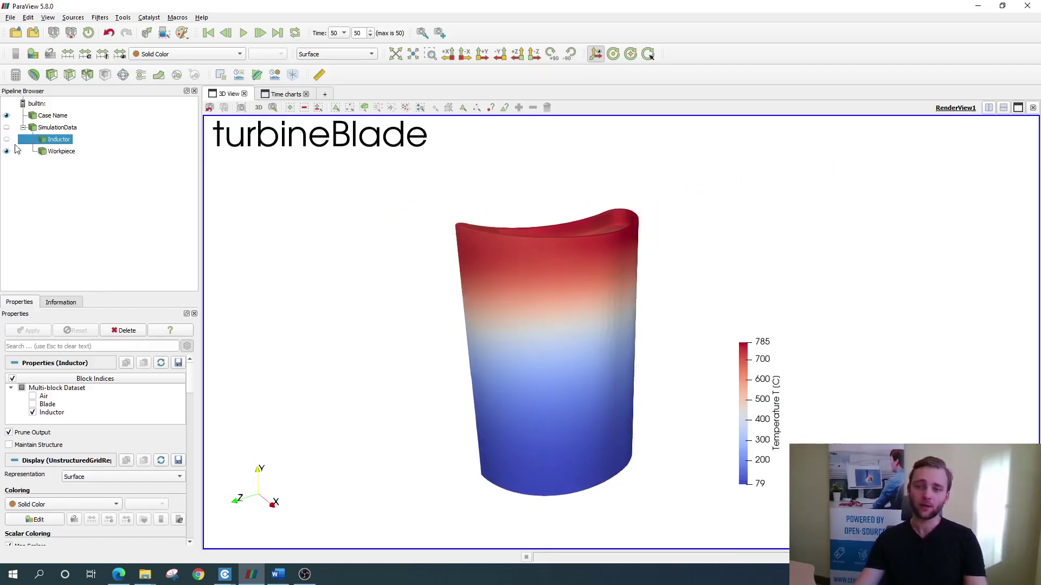
pyautogui.click(59, 153)
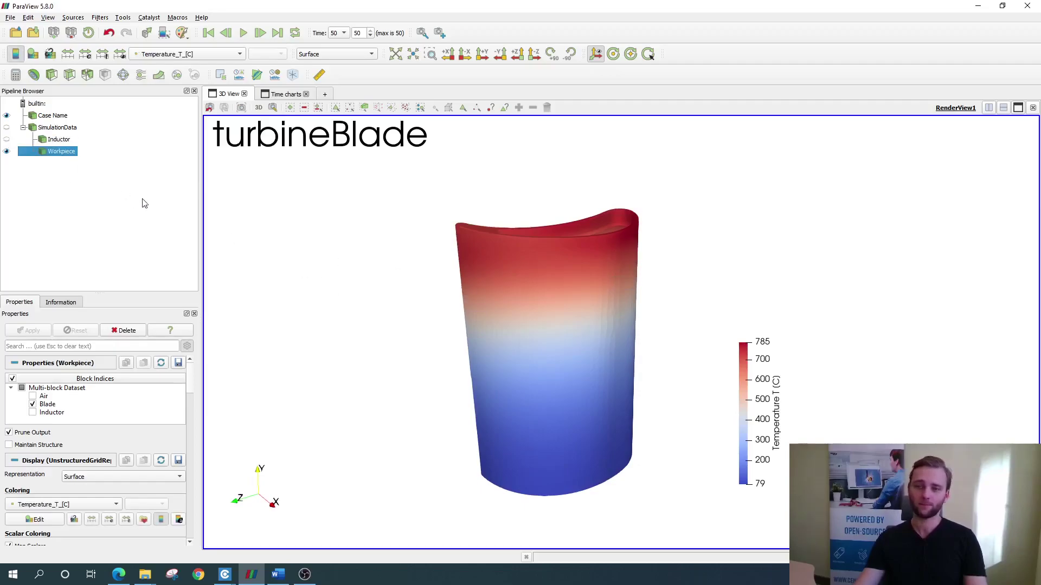
pyautogui.click(52, 77)
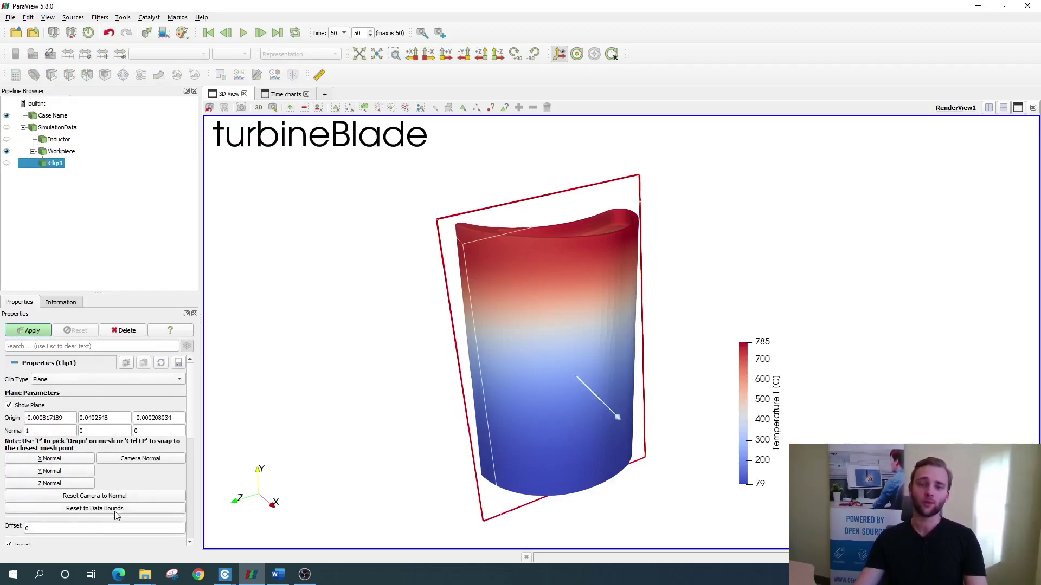
pyautogui.click(61, 471)
pyautogui.click(62, 484)
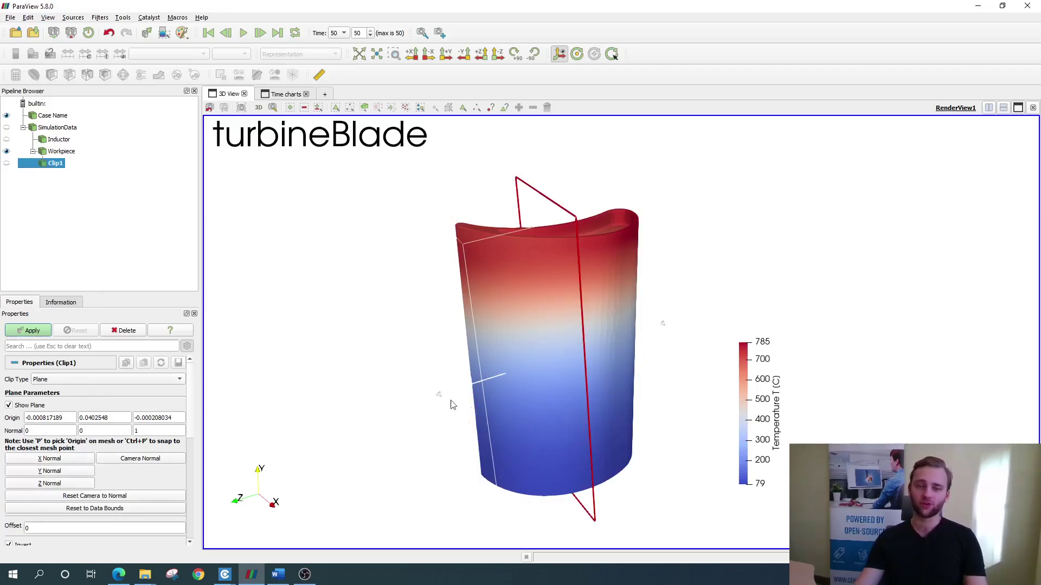
pyautogui.moveTo(581, 347)
pyautogui.mouseDown()
pyautogui.moveTo(531, 359)
pyautogui.moveTo(615, 350)
pyautogui.moveTo(591, 351)
pyautogui.mouseUp()
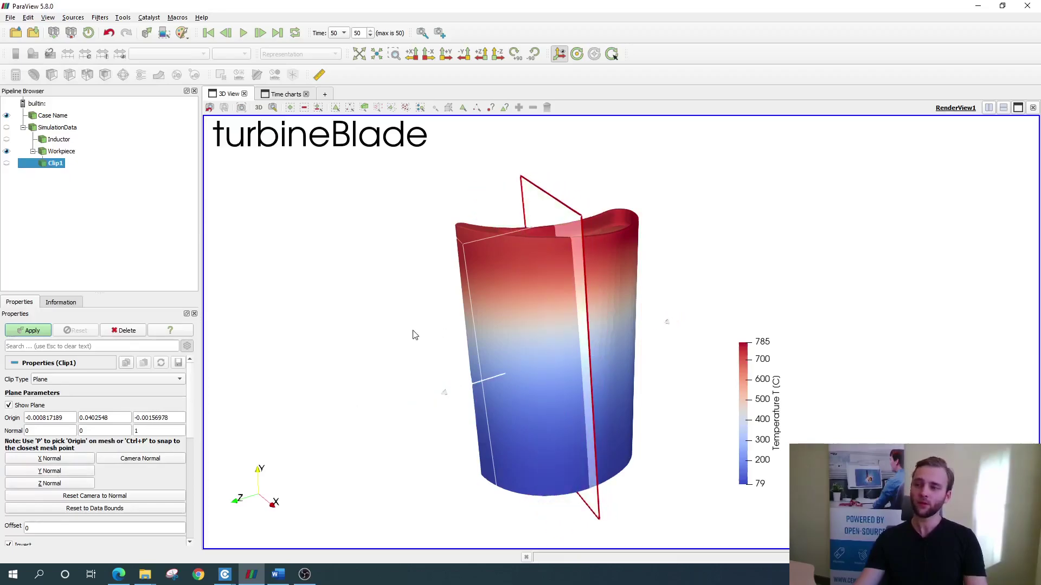
pyautogui.click(31, 331)
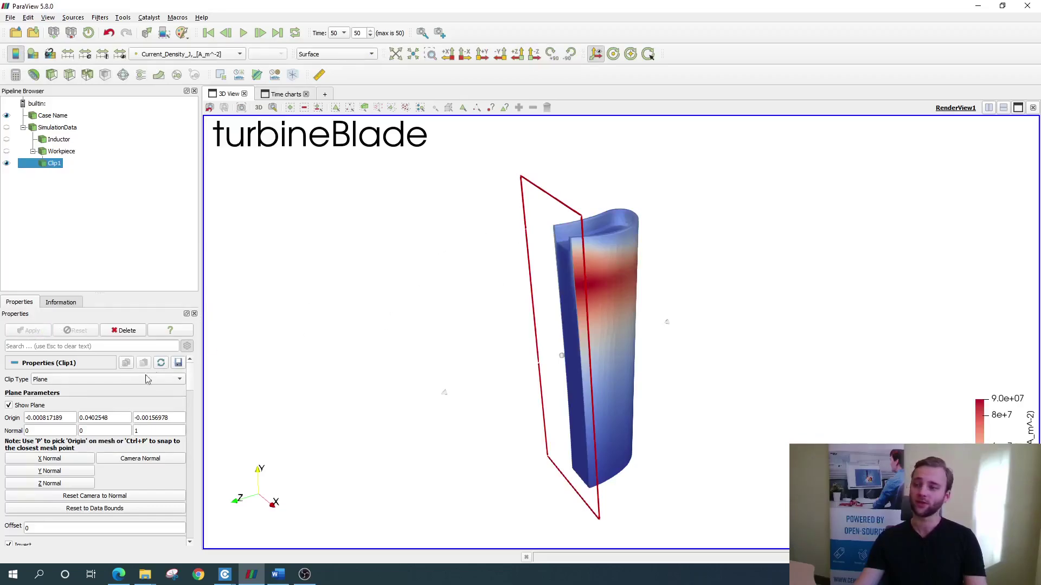
# Hide the clip plane, move the legend beside the blade and keep Temperature_T_[C] colouring
pyautogui.click(9, 406)
pyautogui.moveTo(462, 423); pyautogui.dragTo(575, 390)
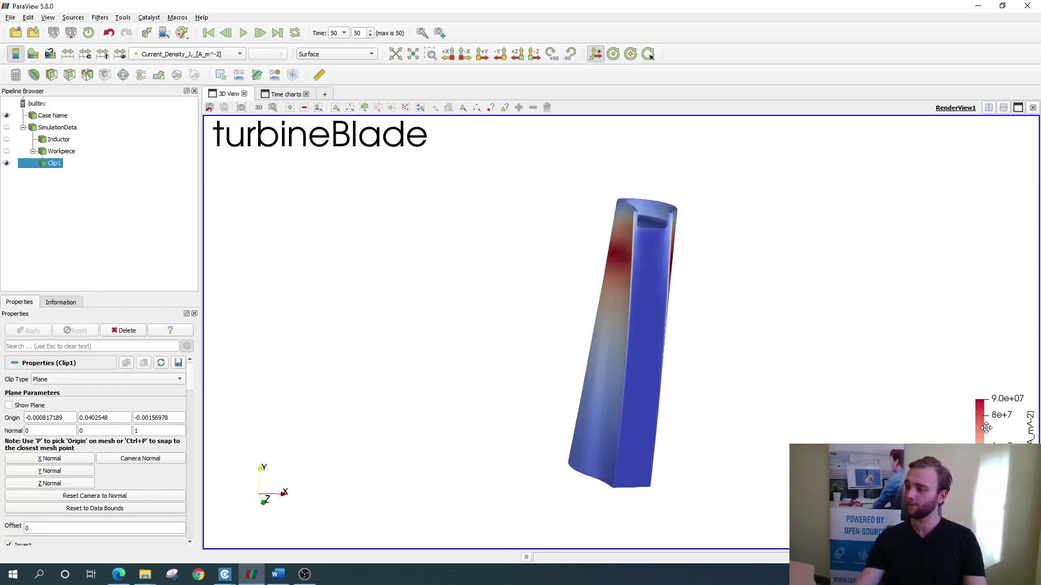
pyautogui.moveTo(986, 427); pyautogui.dragTo(814, 234)
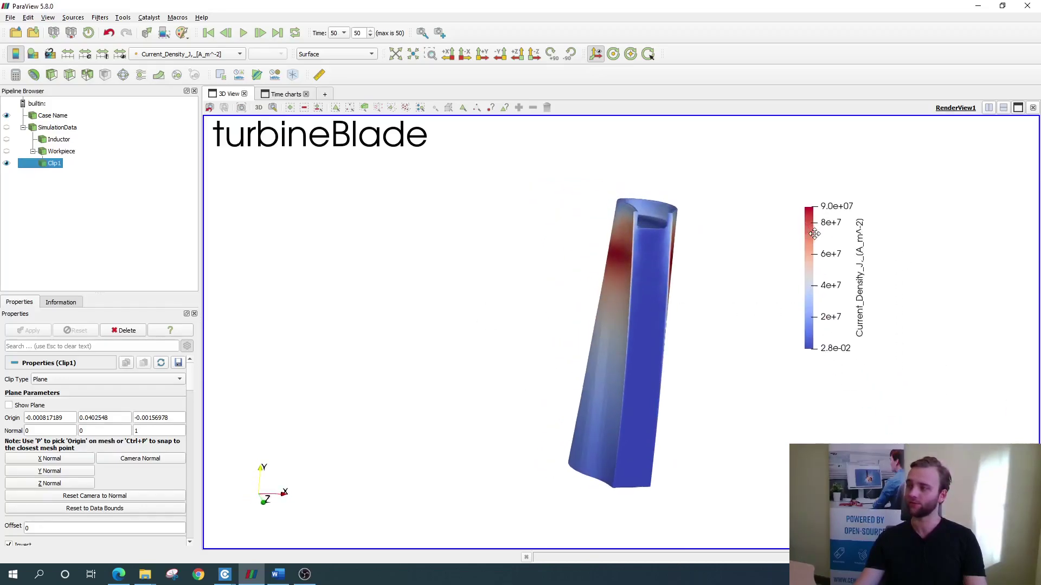
pyautogui.click(212, 54)
pyautogui.press('Escape')
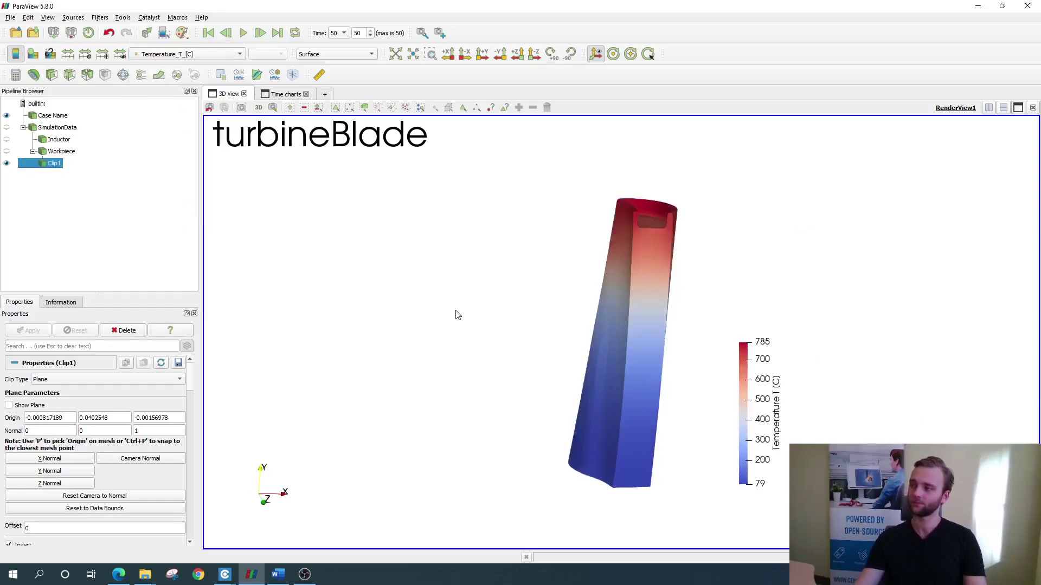
# Delete Clip1 and slice the blade with a Z-normal plane
pyautogui.press('Delete')
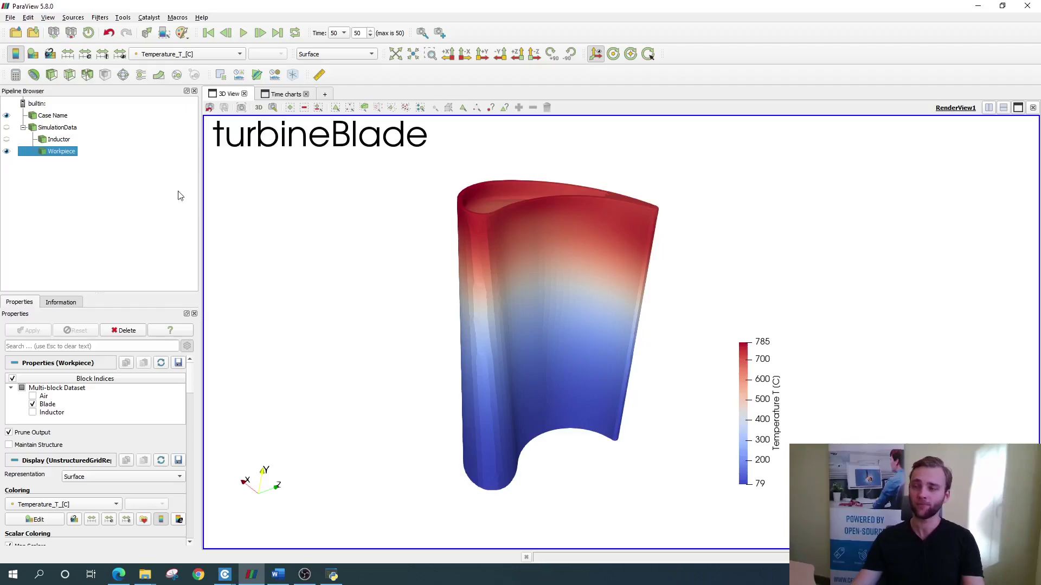
pyautogui.click(70, 74)
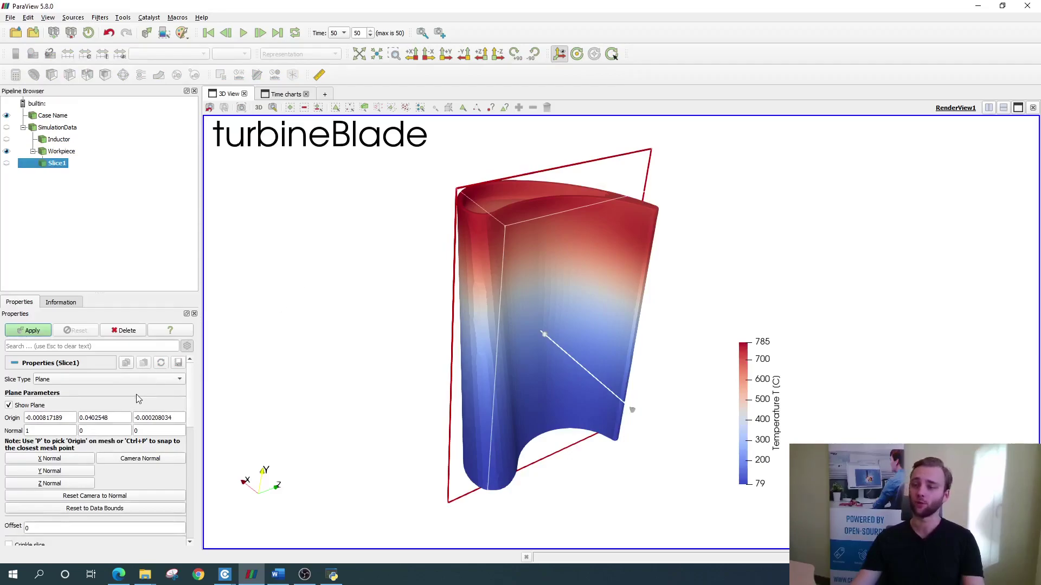
pyautogui.click(50, 472)
pyautogui.click(50, 484)
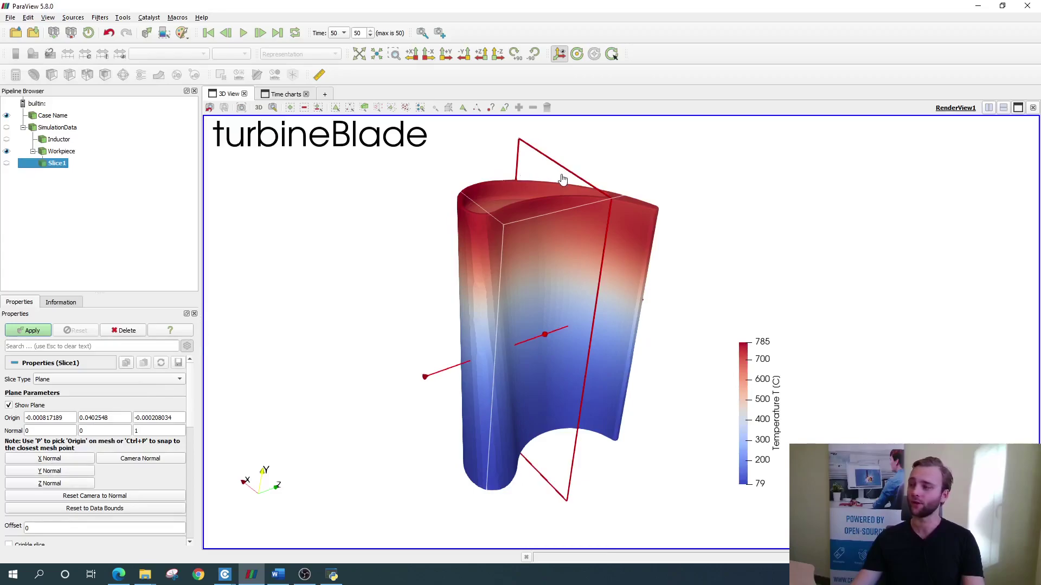
pyautogui.moveTo(562, 180)
pyautogui.mouseDown()
pyautogui.moveTo(520, 186)
pyautogui.moveTo(573, 189)
pyautogui.moveTo(561, 194)
pyautogui.mouseUp()
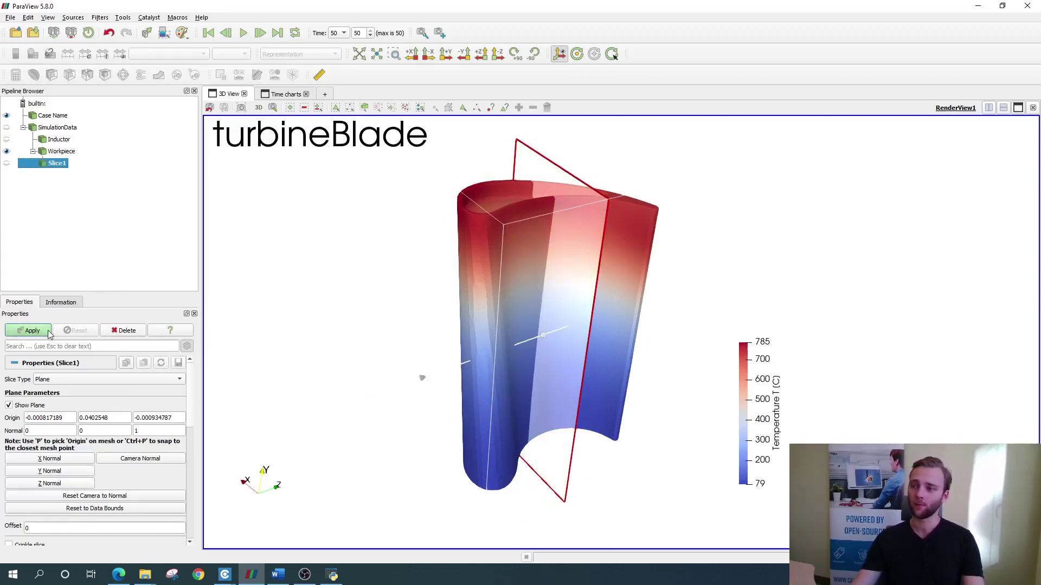
pyautogui.click(32, 331)
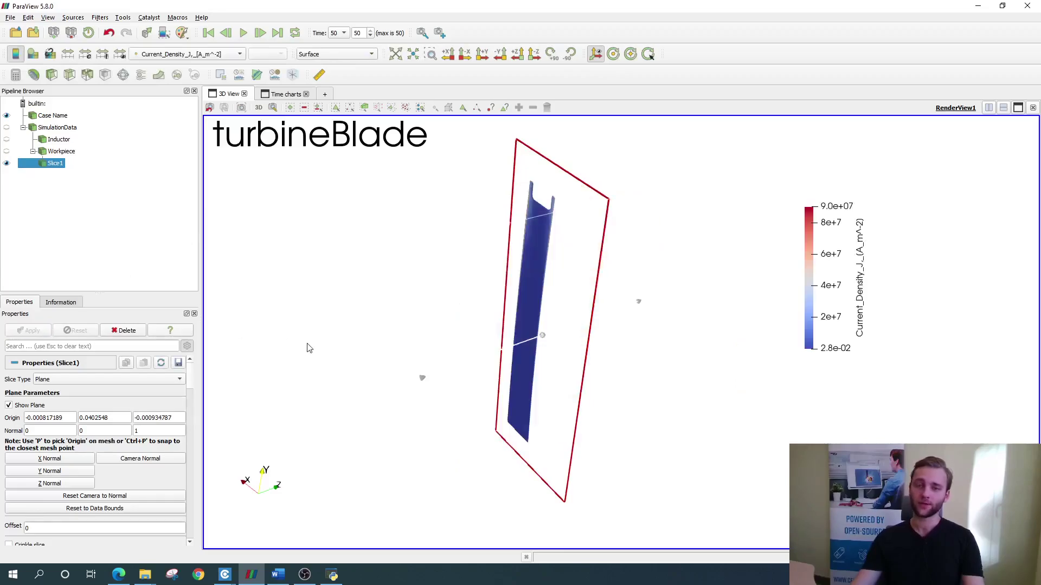
# Hide the slice's cutting plane and colour the cross-section by Temperature_T_[C]
pyautogui.moveTo(358, 338); pyautogui.dragTo(466, 347)
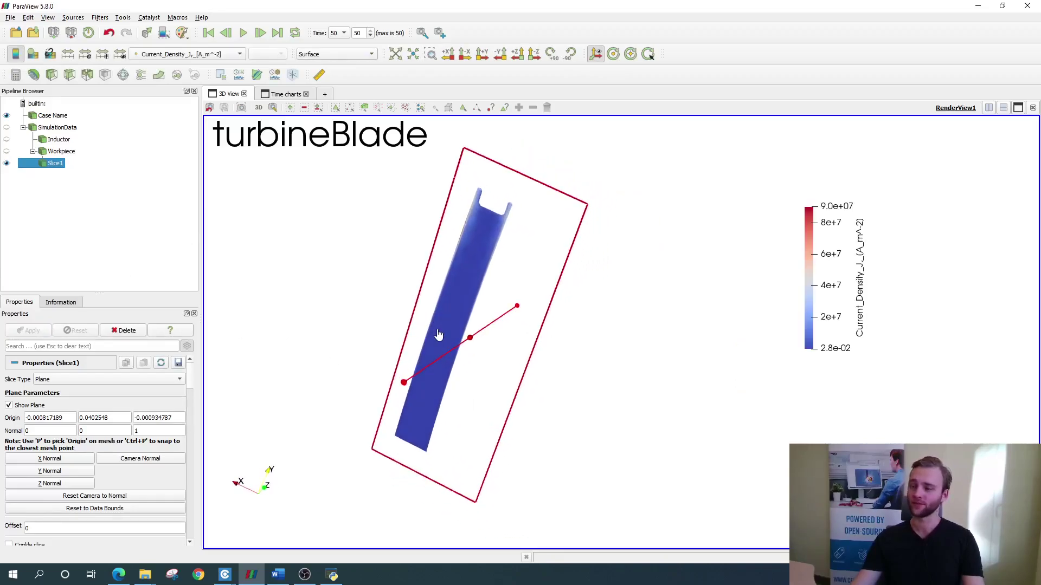
pyautogui.click(10, 407)
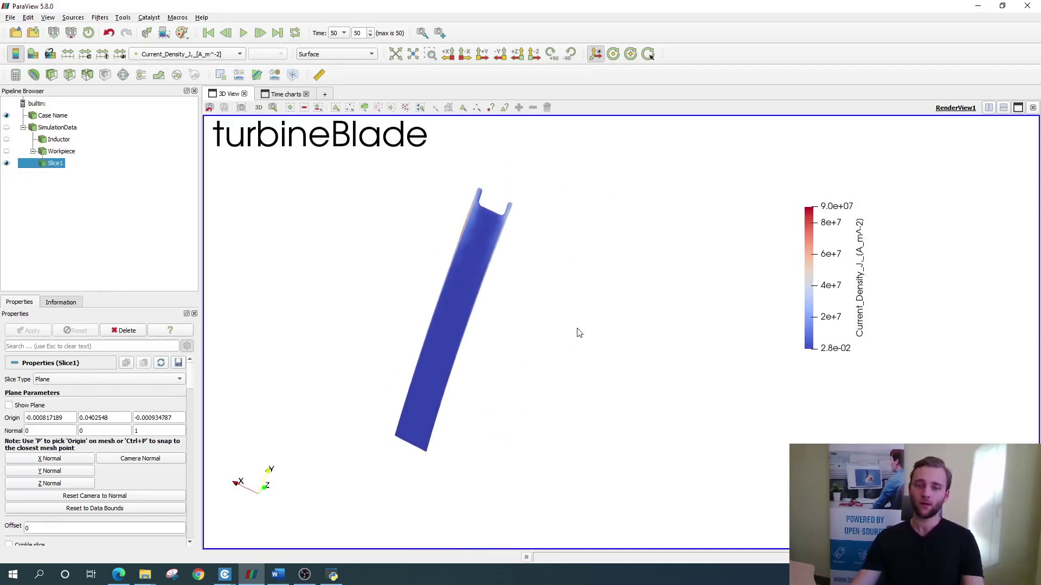
pyautogui.moveTo(580, 343); pyautogui.dragTo(589, 342, button='middle')
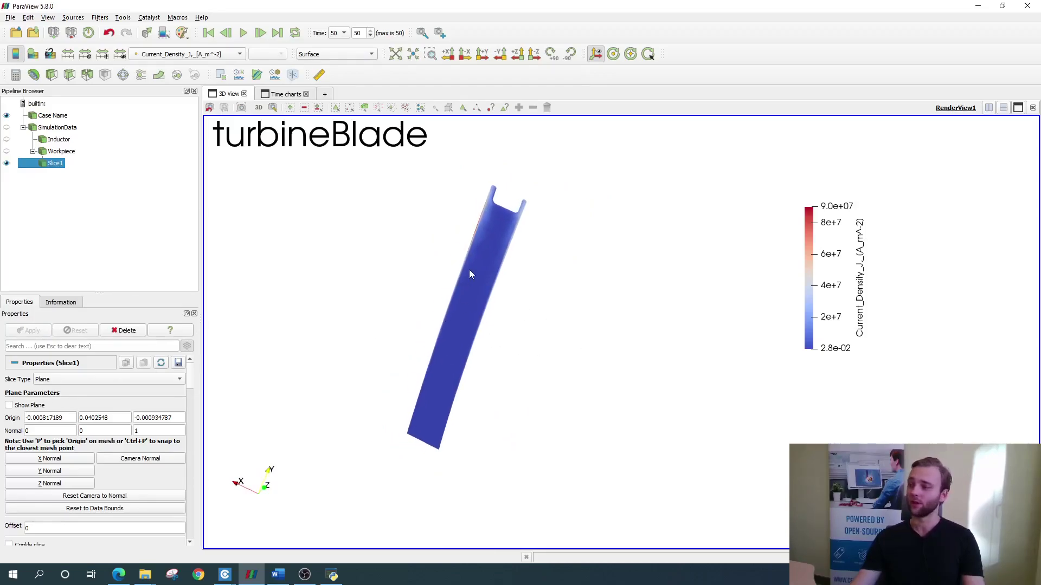
pyautogui.click(184, 54)
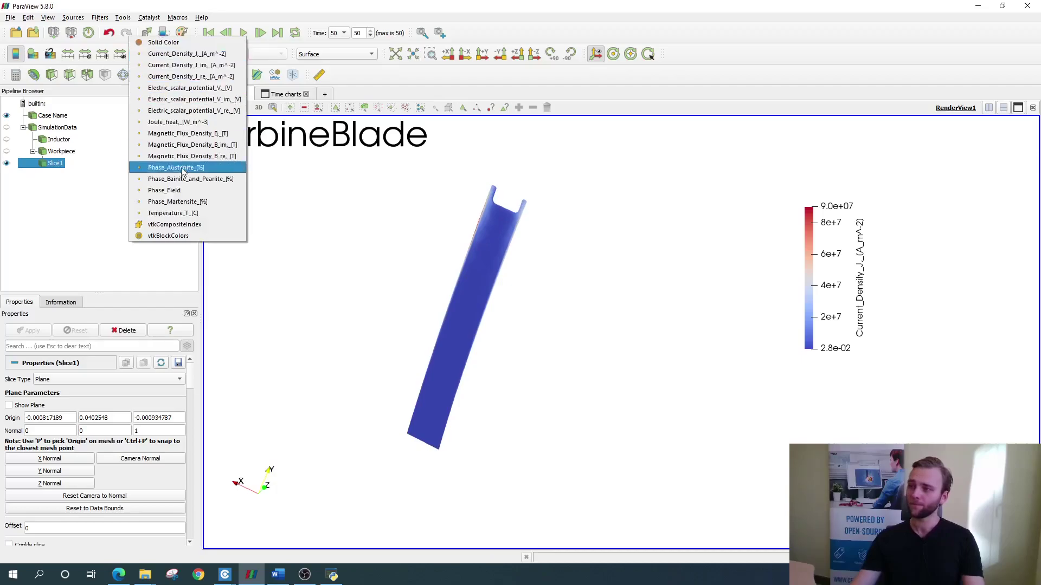
pyautogui.click(186, 212)
pyautogui.moveTo(507, 298); pyautogui.dragTo(518, 317)
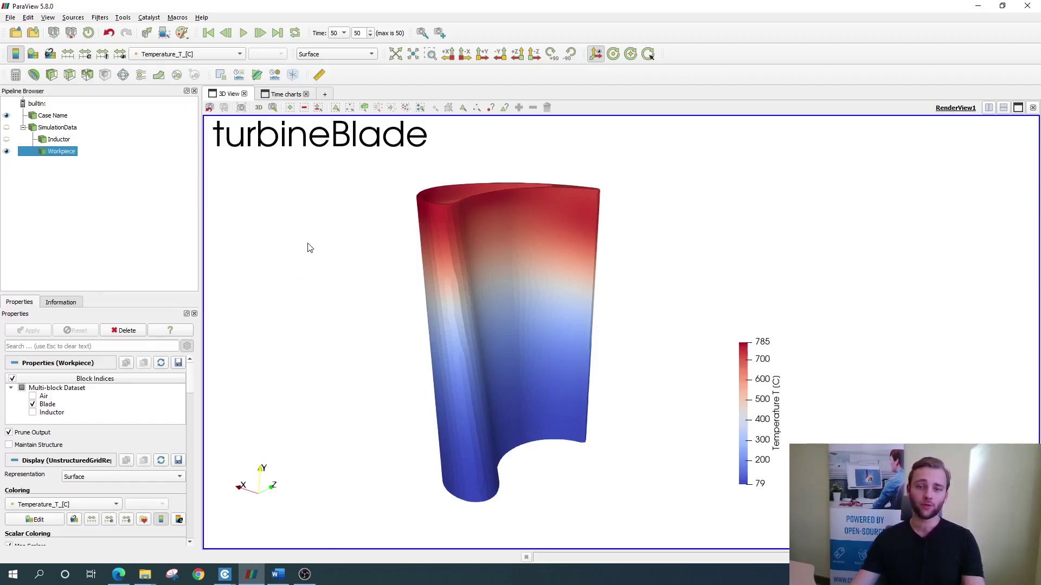
# Pick a single point on the blade's upper surface with Select Points On
pyautogui.click(349, 108)
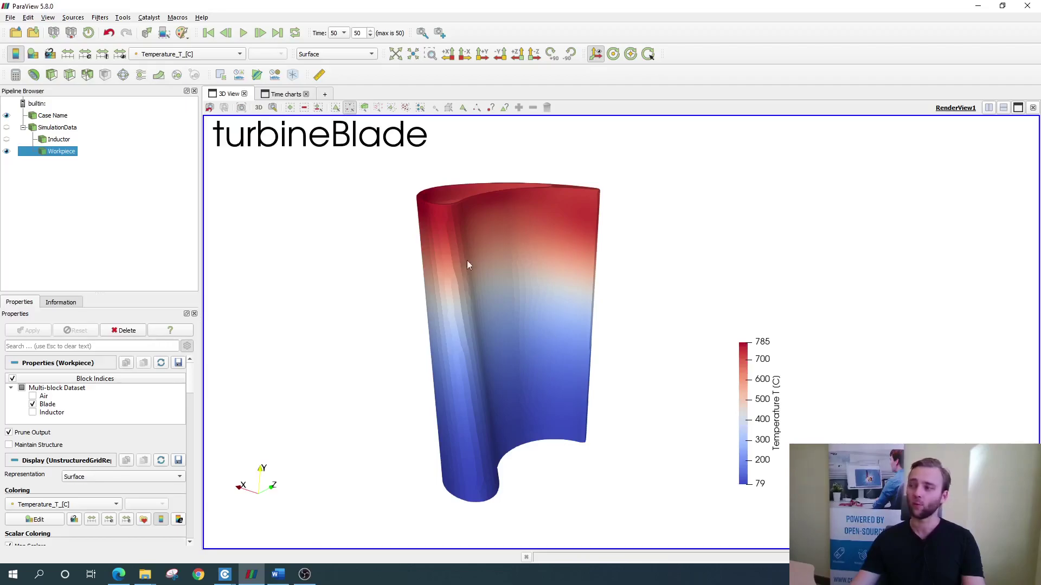
pyautogui.click(497, 212)
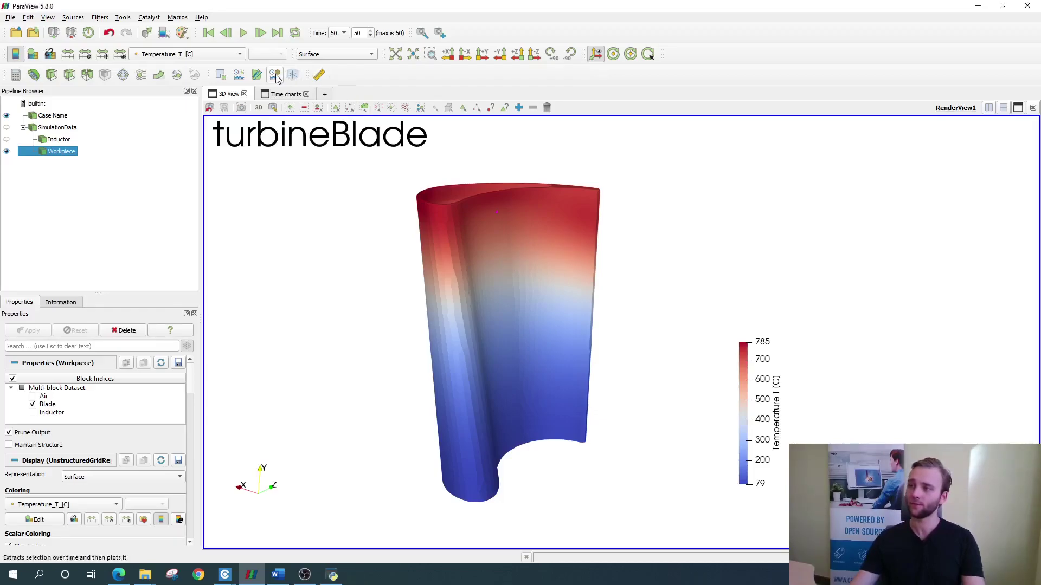
# Apply a PlotSelectionOverTime1 filter charting the picked point's arrays over time
pyautogui.click(275, 75)
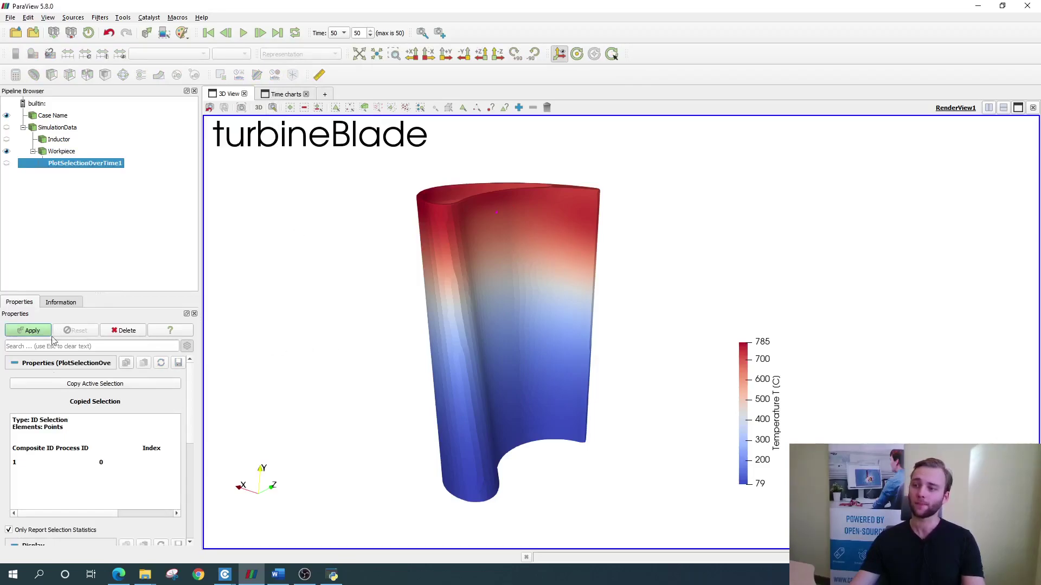
pyautogui.click(31, 331)
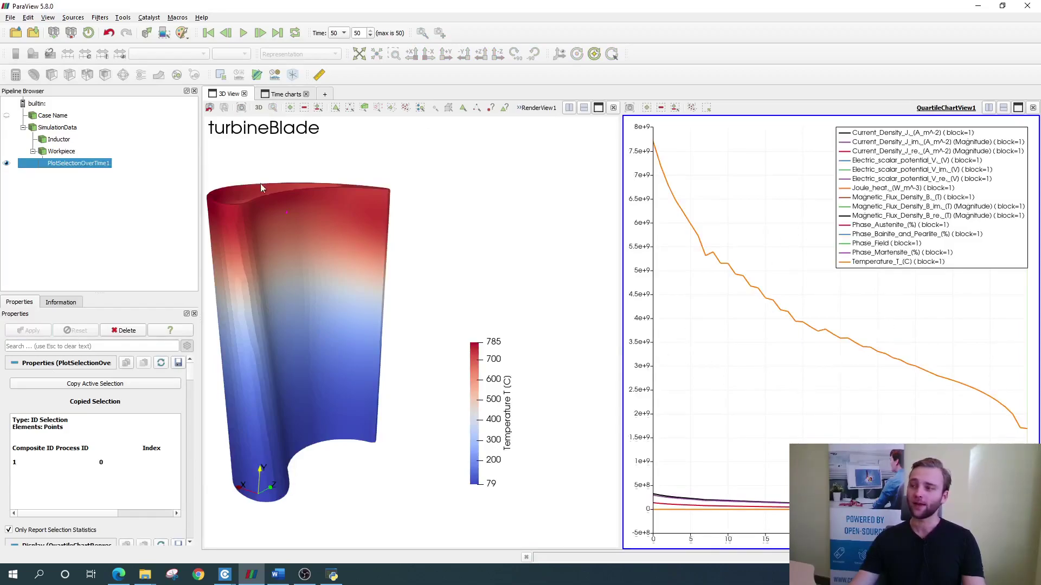
pyautogui.moveTo(343, 287); pyautogui.dragTo(439, 302)
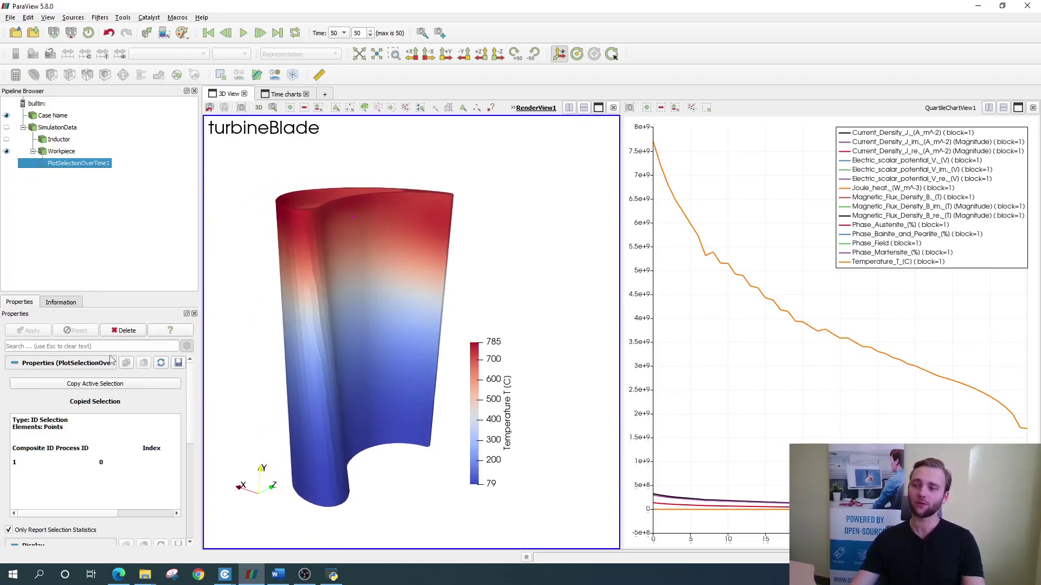
pyautogui.click(732, 409)
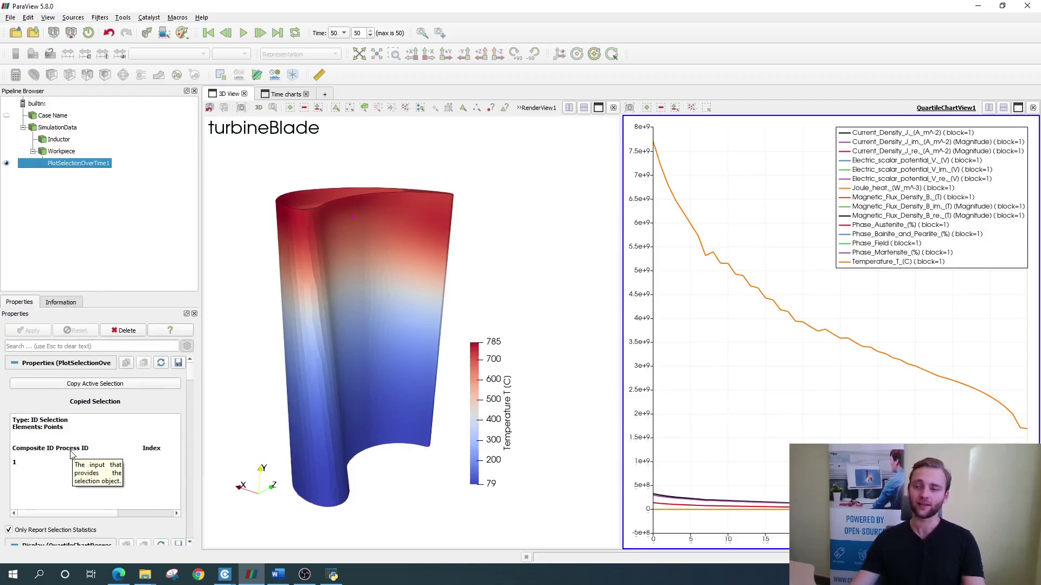
# Plot only Temperature_T_[C] in the over-time chart, then delete PlotSelectionOverTime1
pyautogui.scroll(-4, 73, 454)
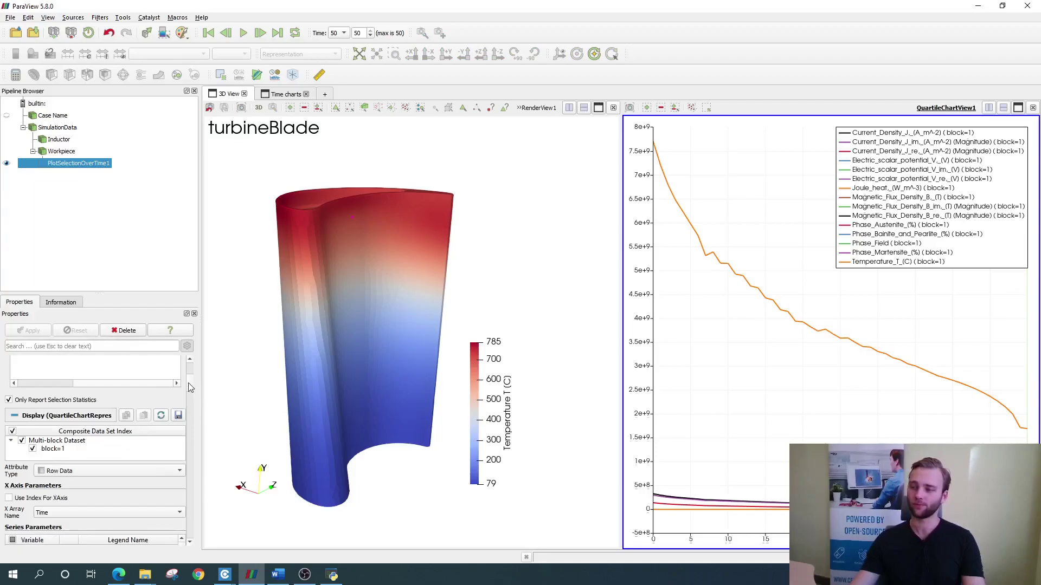
pyautogui.scroll(-5, 189, 387)
pyautogui.click(13, 376)
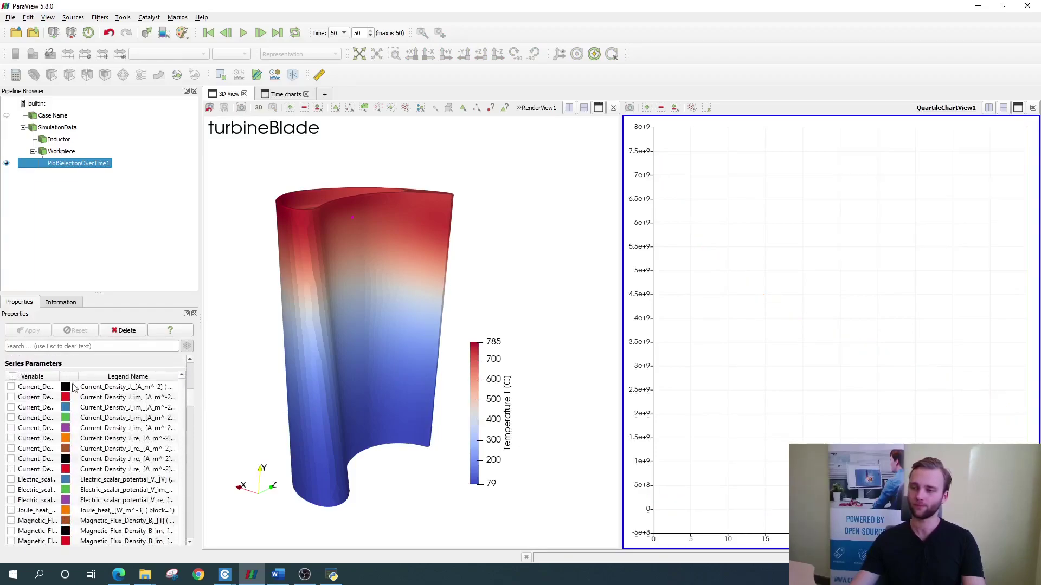
pyautogui.scroll(-5, 191, 407)
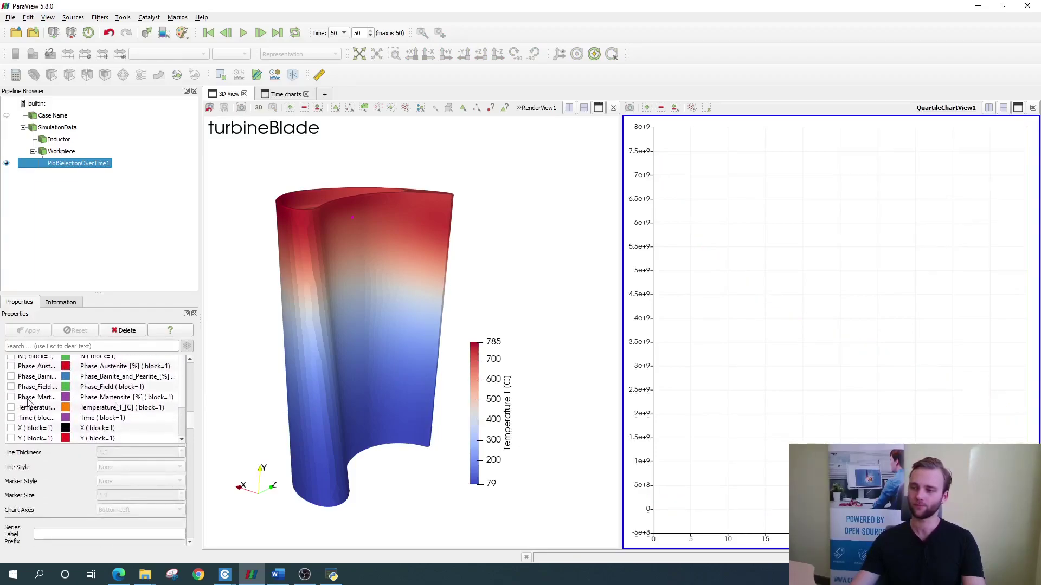
pyautogui.click(12, 408)
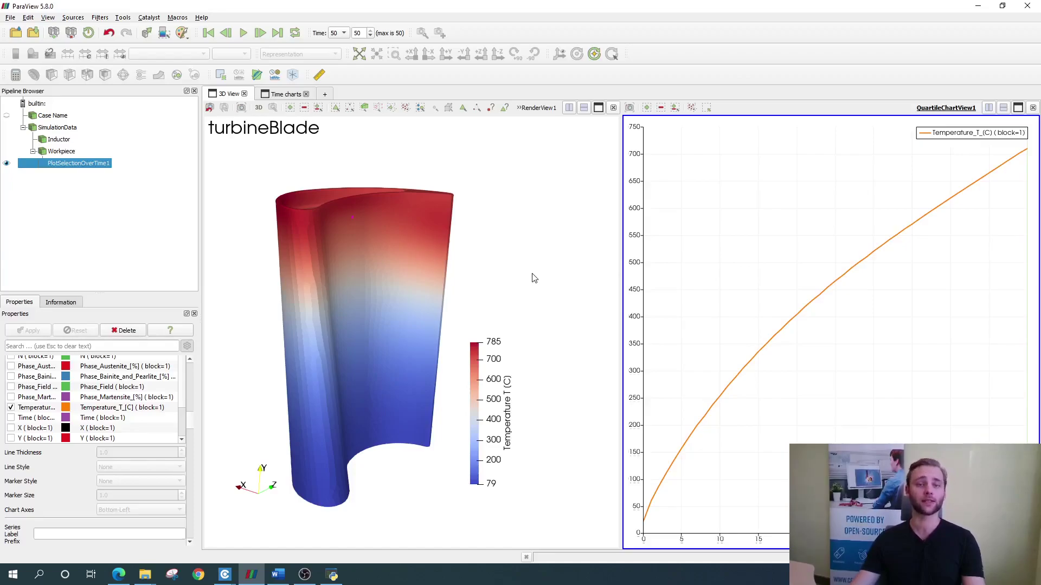
pyautogui.press('Delete')
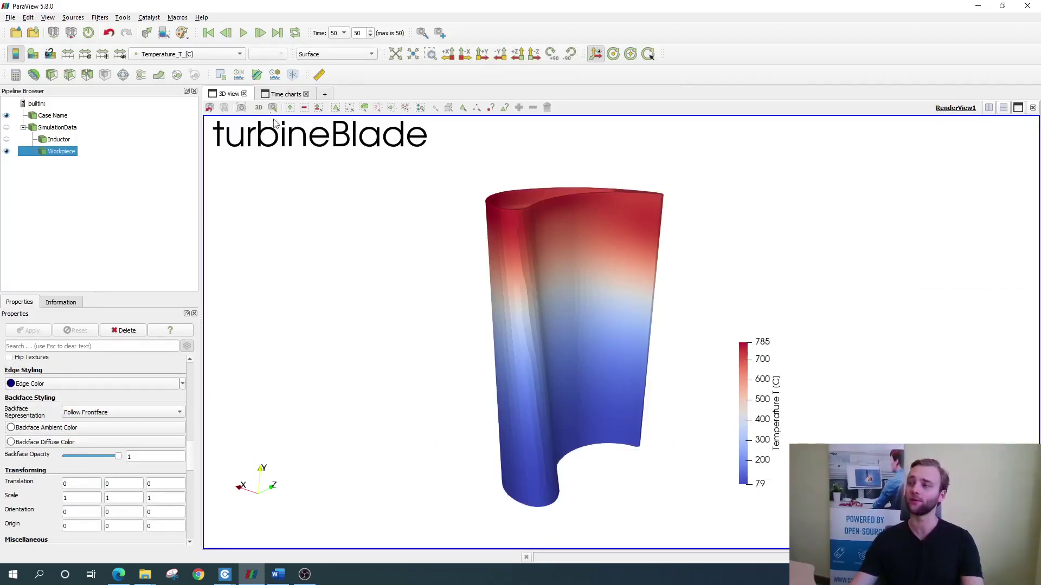
# Apply Plot Over Line along a line from the blade's lower left side to above its top
pyautogui.click(257, 75)
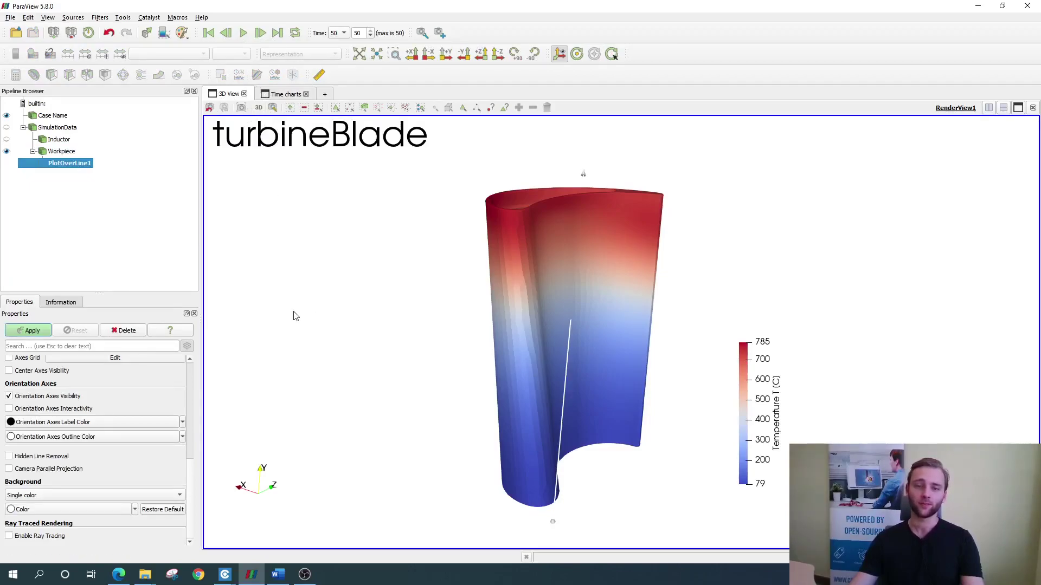
pyautogui.moveTo(553, 522); pyautogui.dragTo(496, 415)
pyautogui.moveTo(586, 174); pyautogui.dragTo(622, 179)
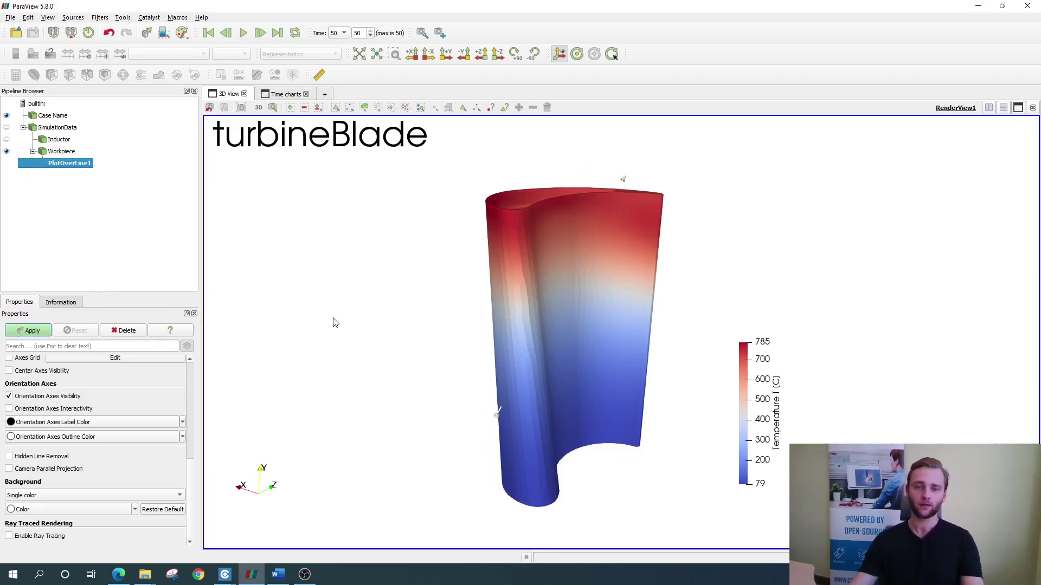
pyautogui.click(44, 331)
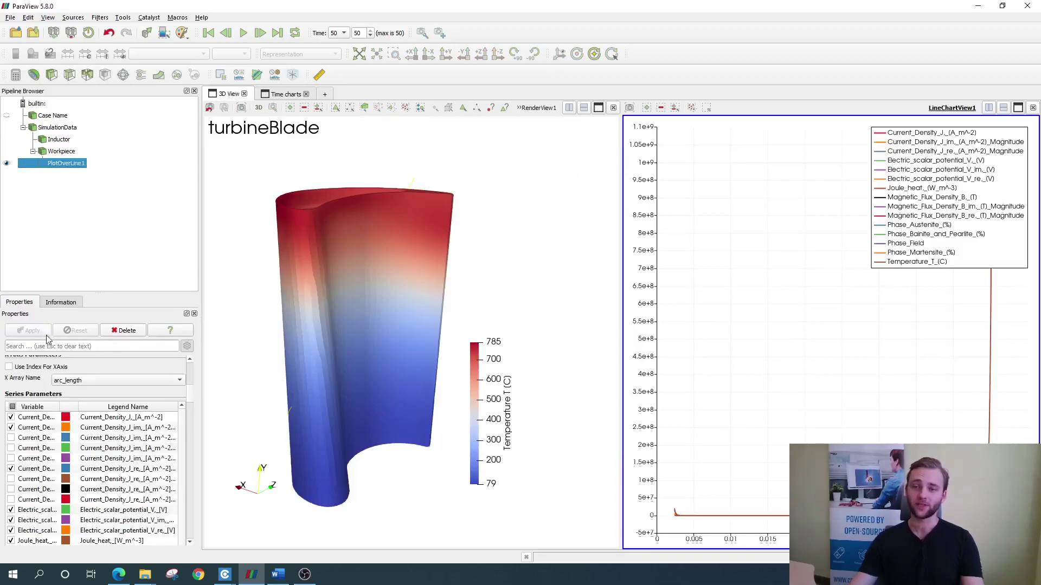
# Uncheck all series and keep only Temperature_T_[C] in the line chart
pyautogui.click(12, 406)
pyautogui.scroll(-2, 37, 458)
pyautogui.scroll(-7, 37, 458)
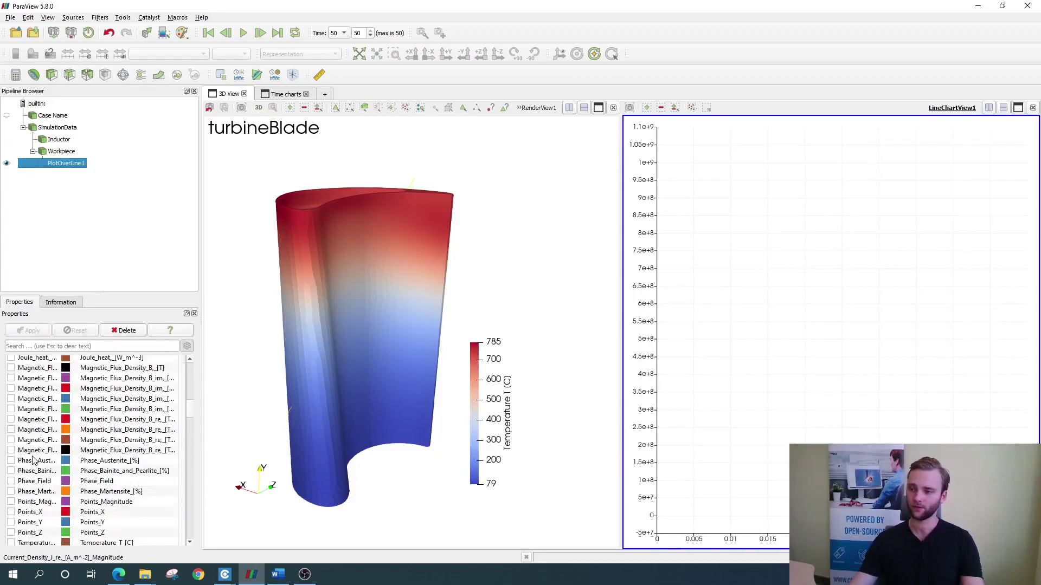
pyautogui.click(10, 478)
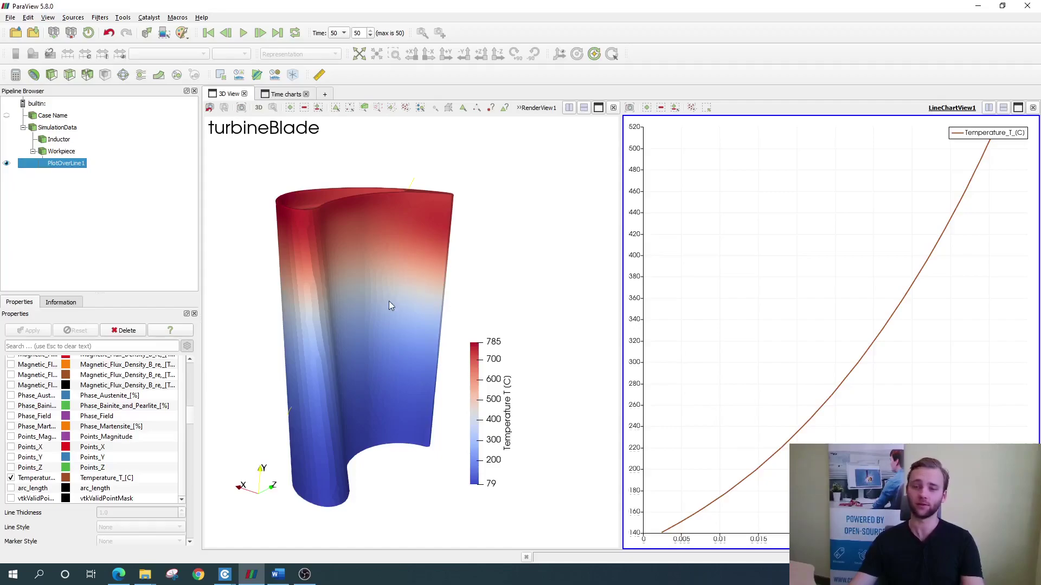
# Select PlotOverLine1 and save its data as the CSV file 'data' using default CSVWriter settings
pyautogui.doubleClick(70, 163)
pyautogui.click(65, 181)
pyautogui.click(64, 166)
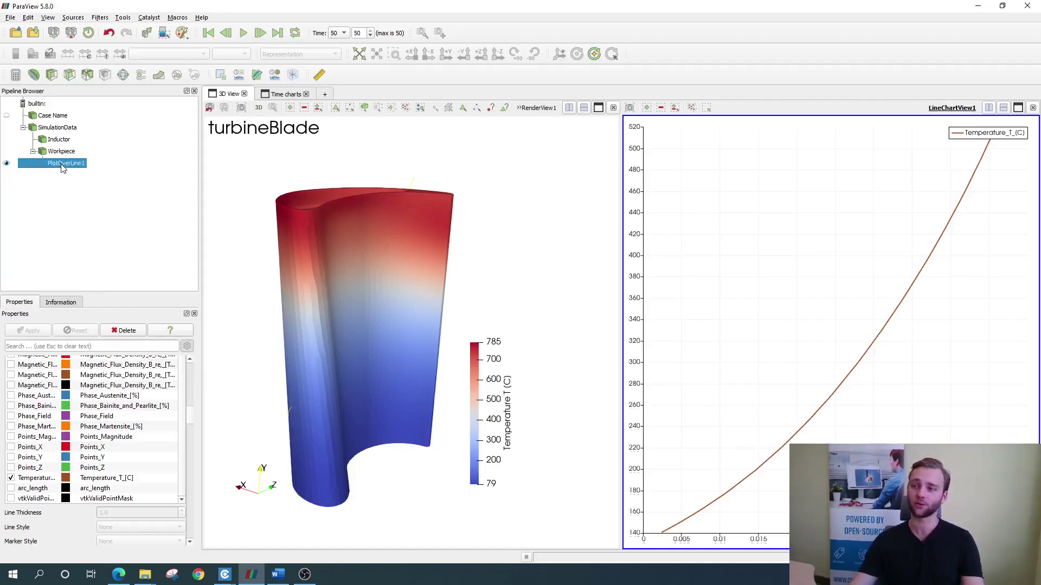
pyautogui.click(11, 17)
pyautogui.click(34, 93)
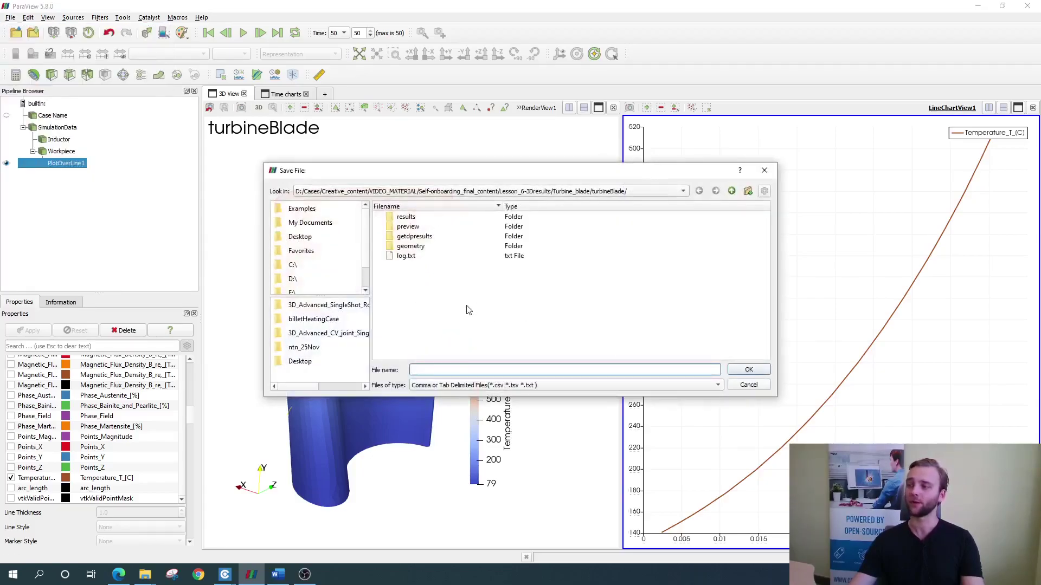
pyautogui.write('data')
pyautogui.click(747, 370)
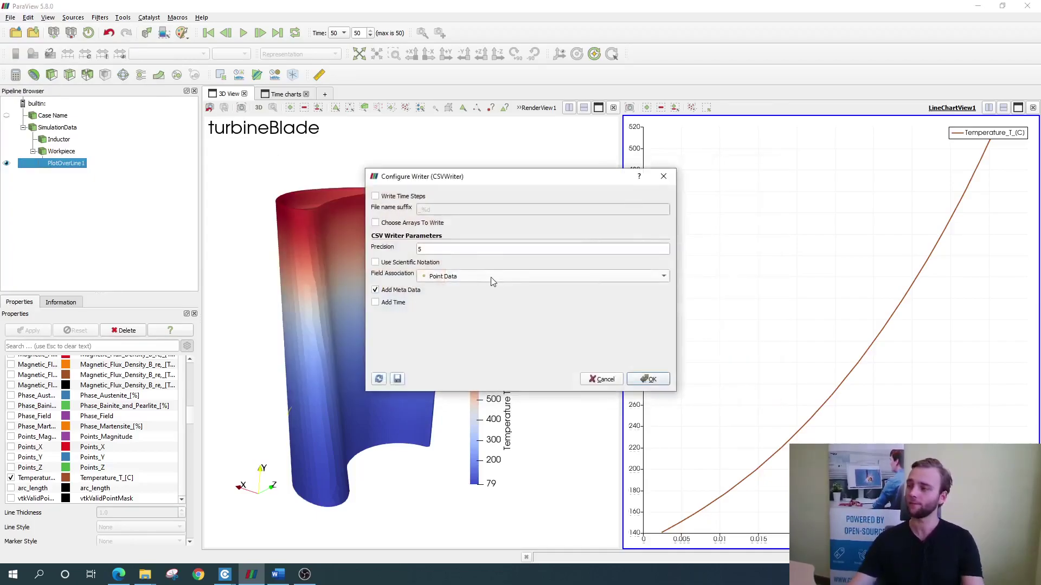
pyautogui.click(645, 379)
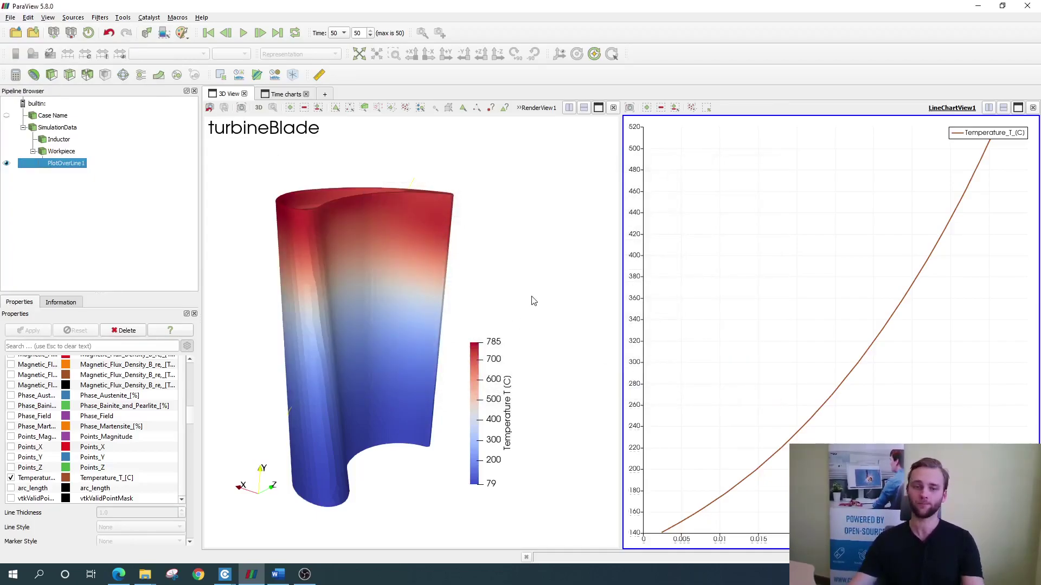